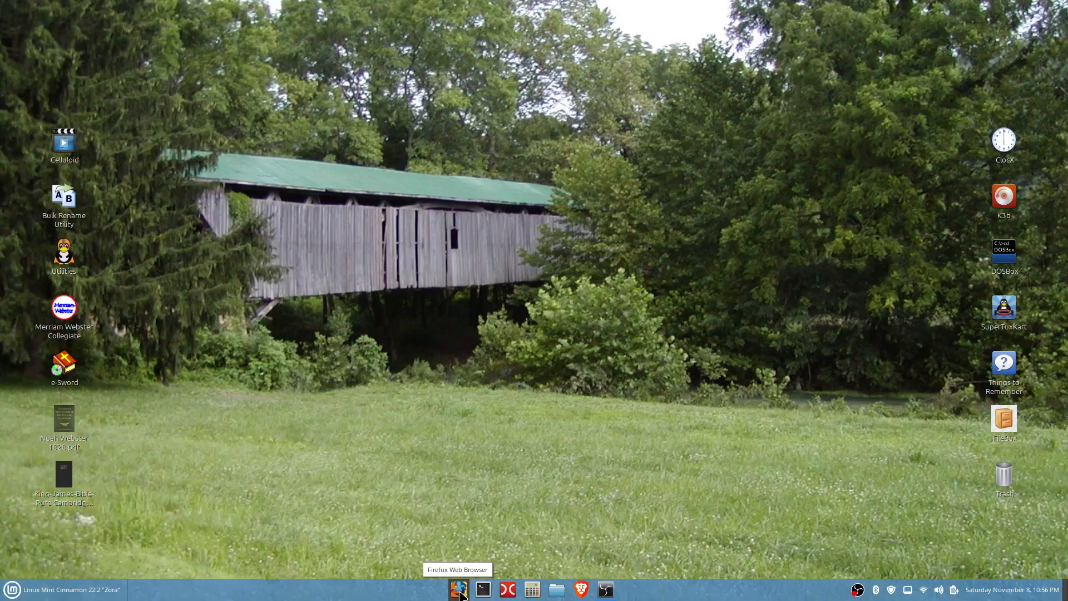
Step: Search the web for "tails Linux" in Firefox and open the official Tails website, tails.net
click(458, 591)
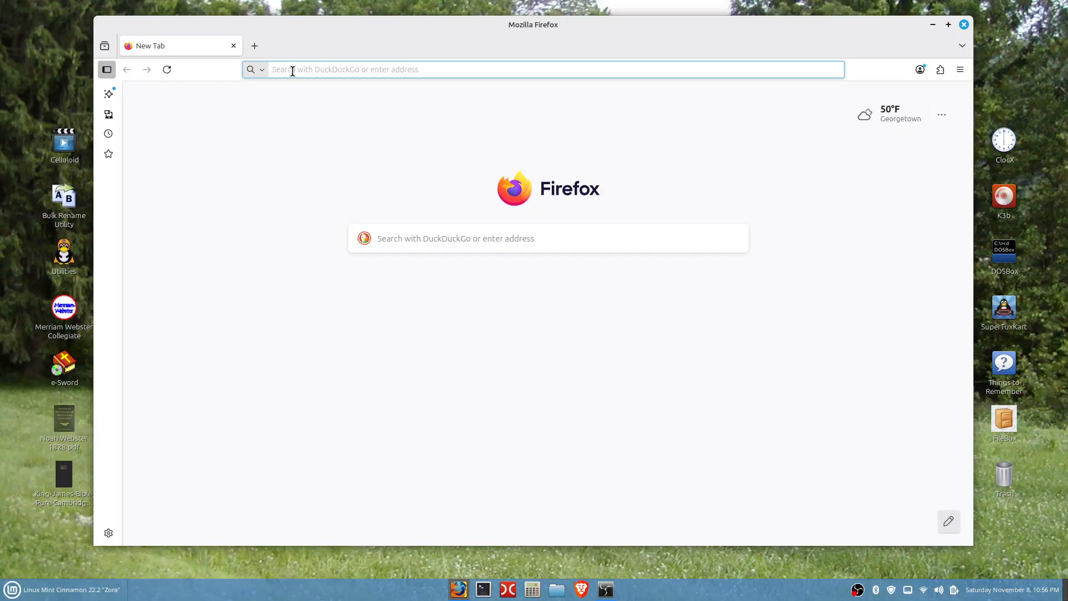
text(tail)
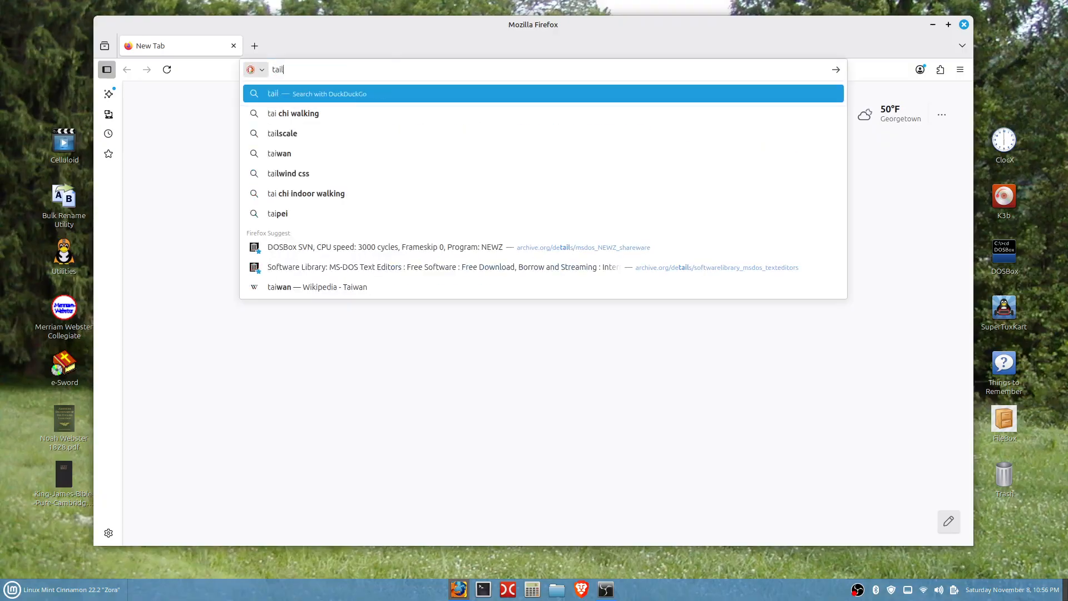
text(s Linux)
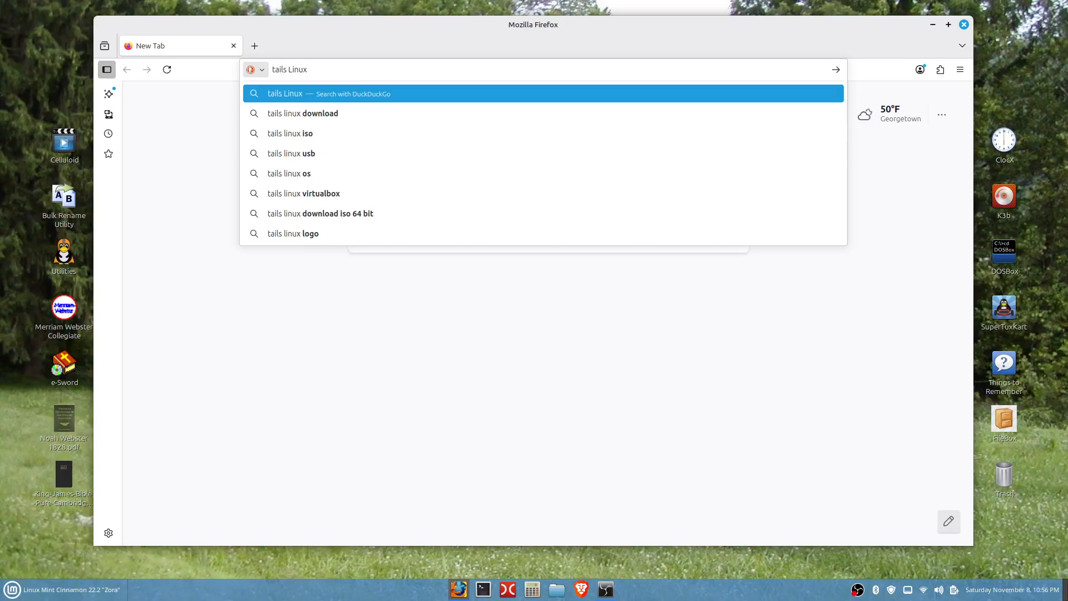
key(Return)
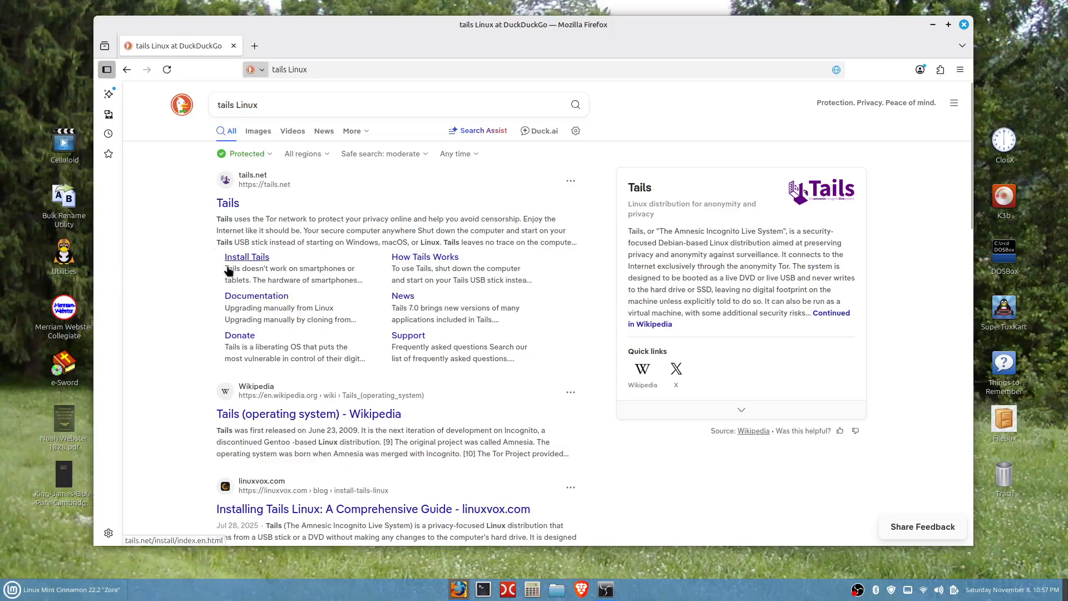
click(228, 204)
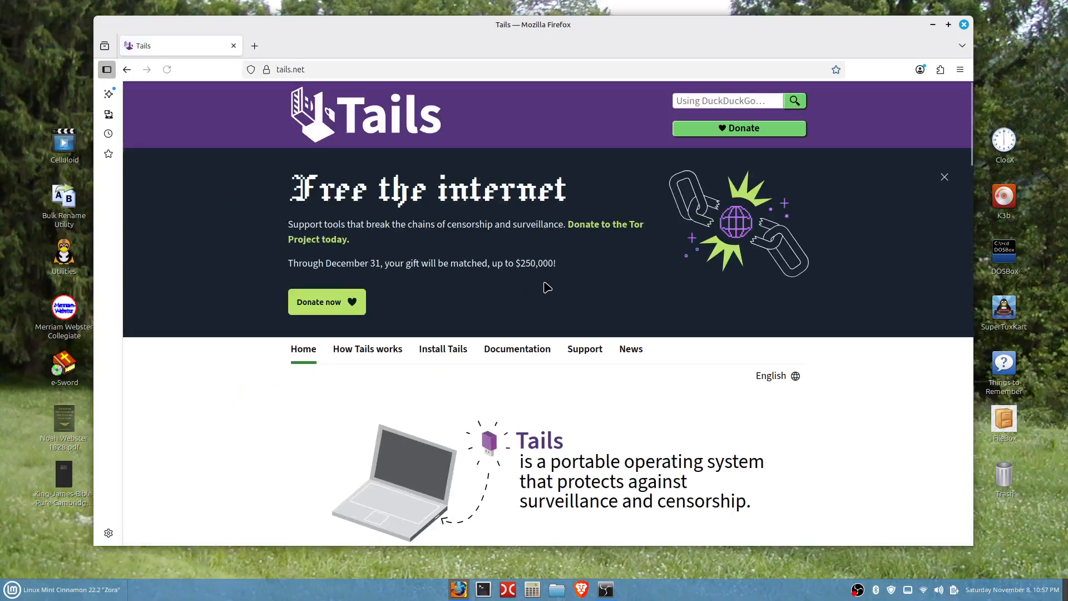
Step: Open the Tails installation instructions for Linux
scroll(544, 282, down, 3)
scroll(544, 281, down, 12)
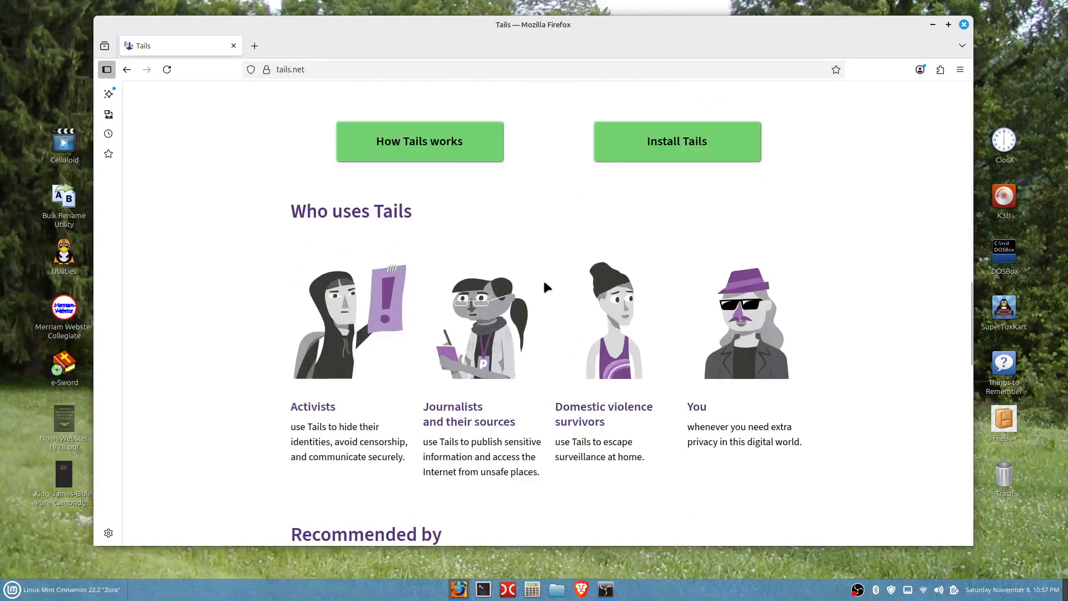
click(675, 157)
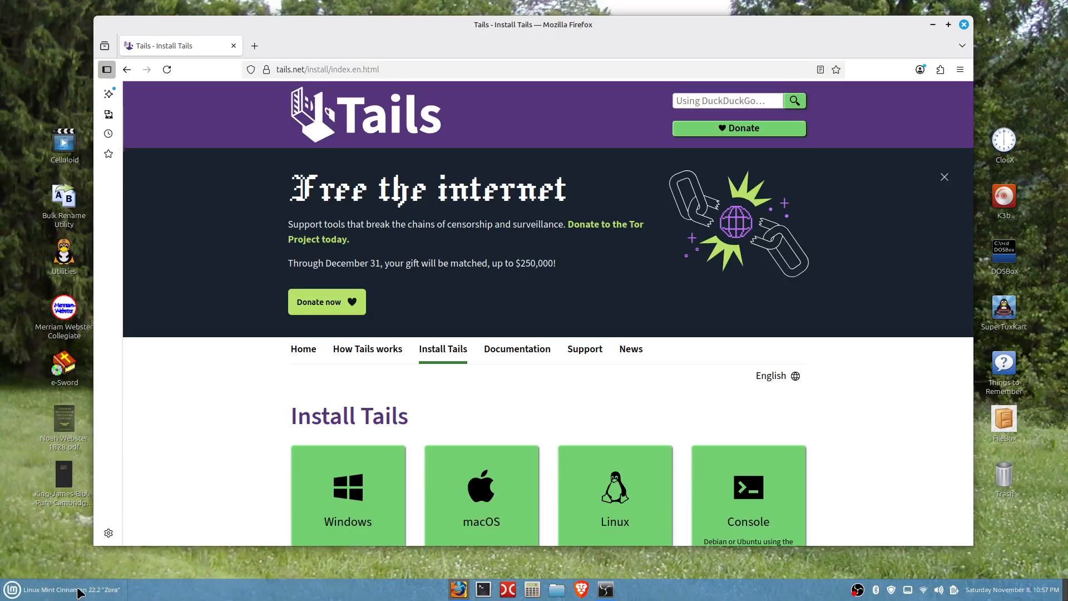
scroll(849, 398, down, 3)
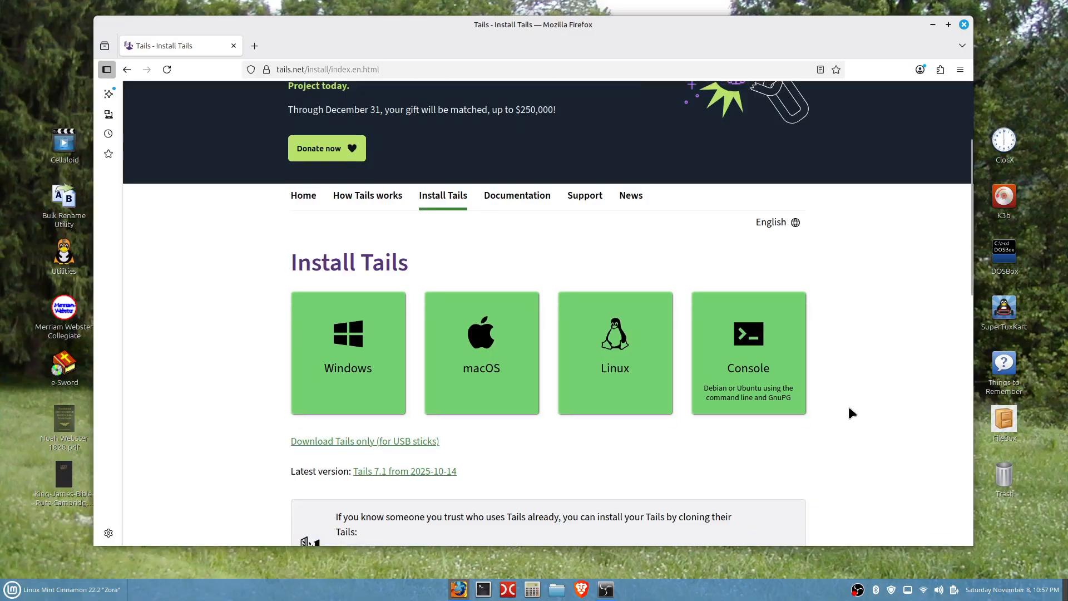
click(619, 351)
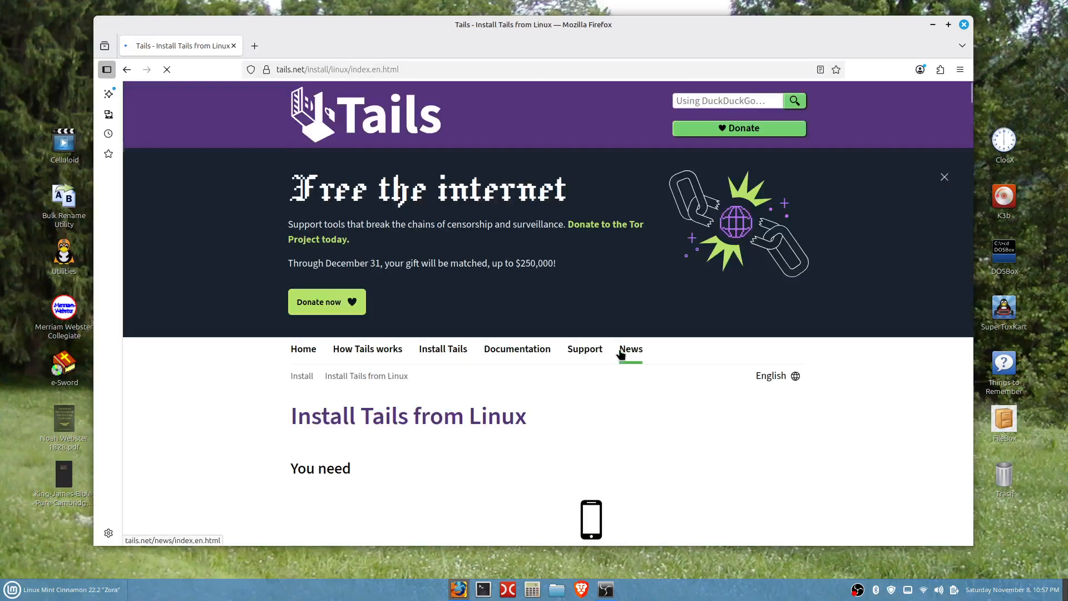
Step: Download the Tails 7.1 USB image from the Download Tails section of the Linux instructions
scroll(818, 439, down, 6)
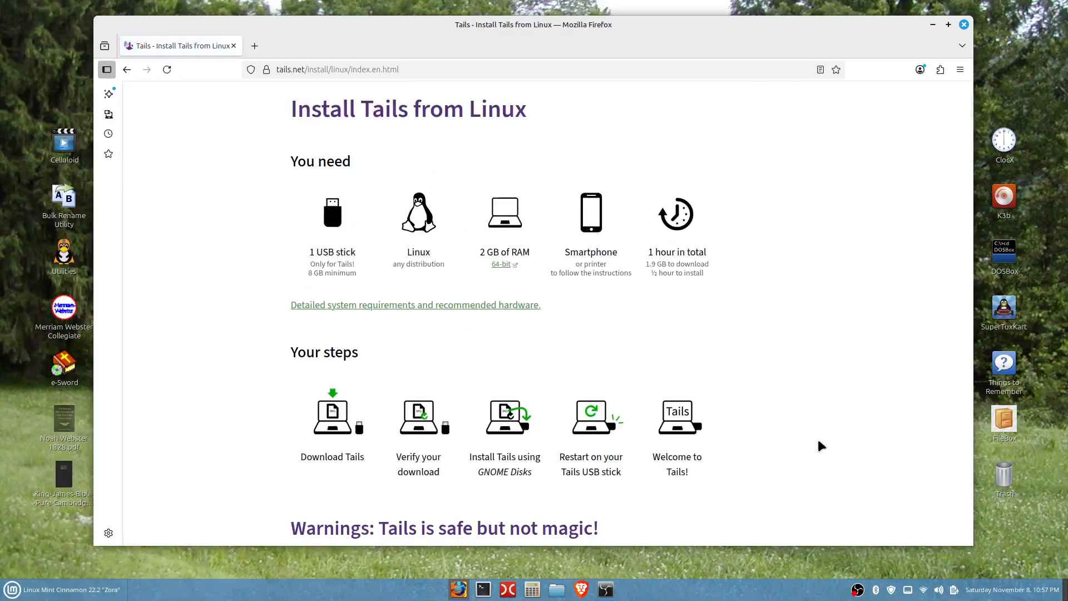
scroll(818, 440, down, 3)
scroll(818, 441, down, 11)
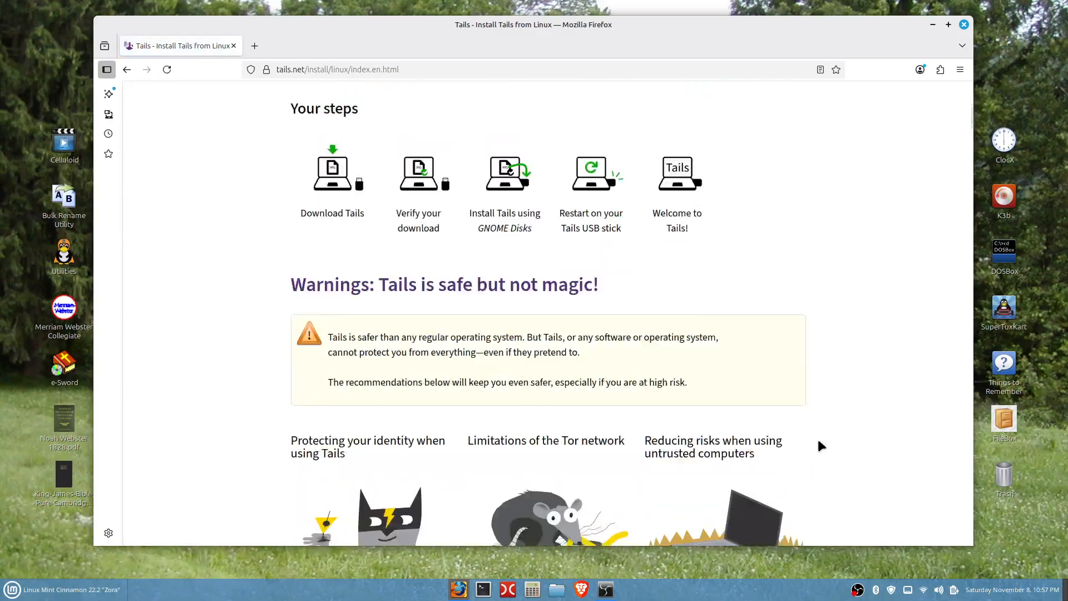
scroll(820, 445, down, 3)
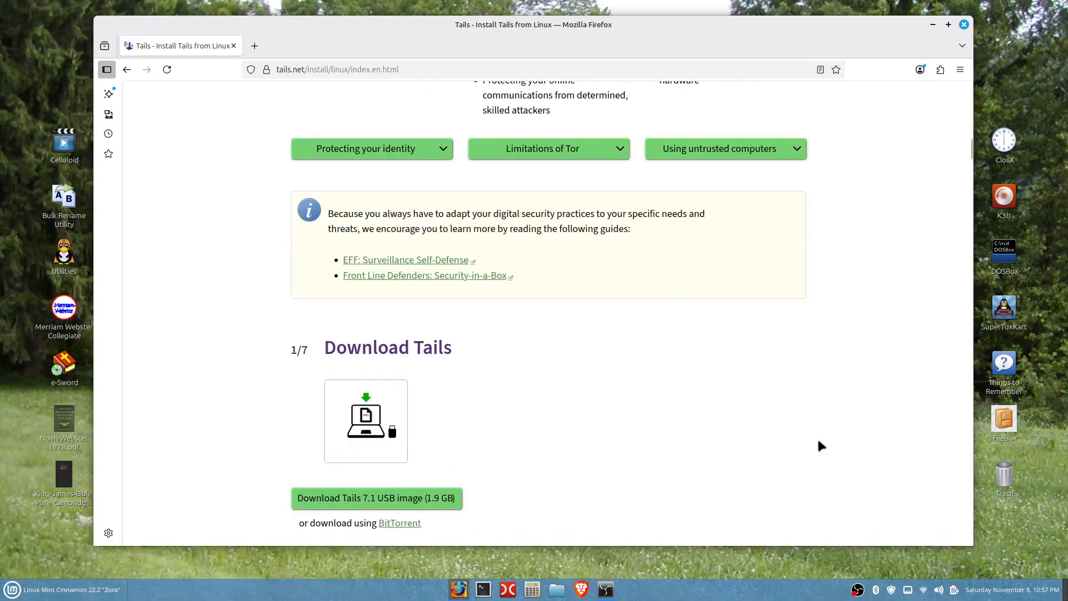
scroll(821, 445, down, 2)
scroll(821, 445, down, 1)
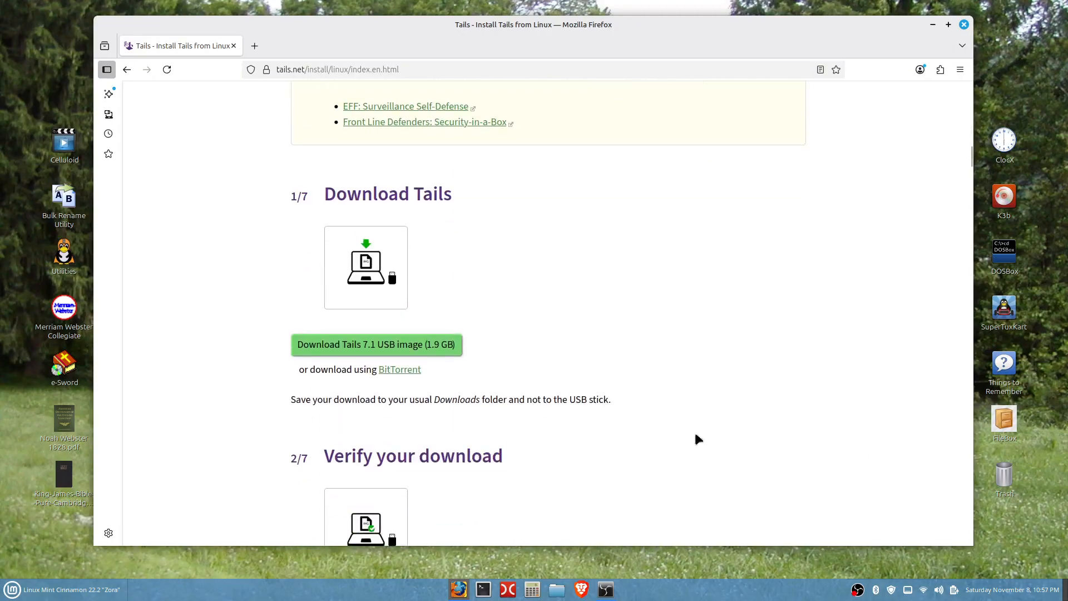
click(388, 350)
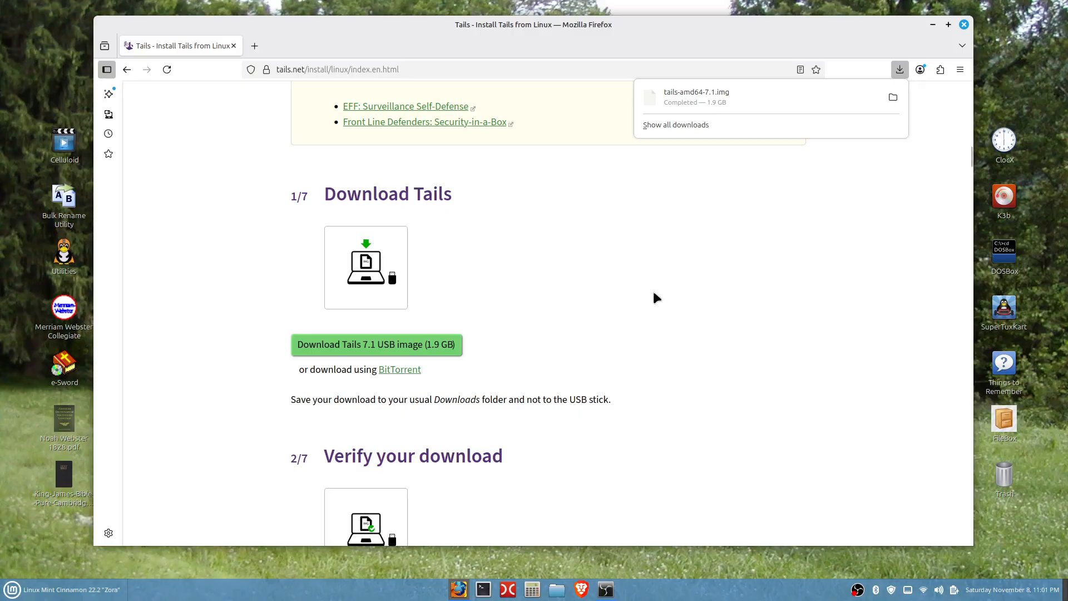
Step: Verify tails-amd64-7.1.img from the Downloads folder with the website's download check, and close the browser
scroll(654, 297, down, 5)
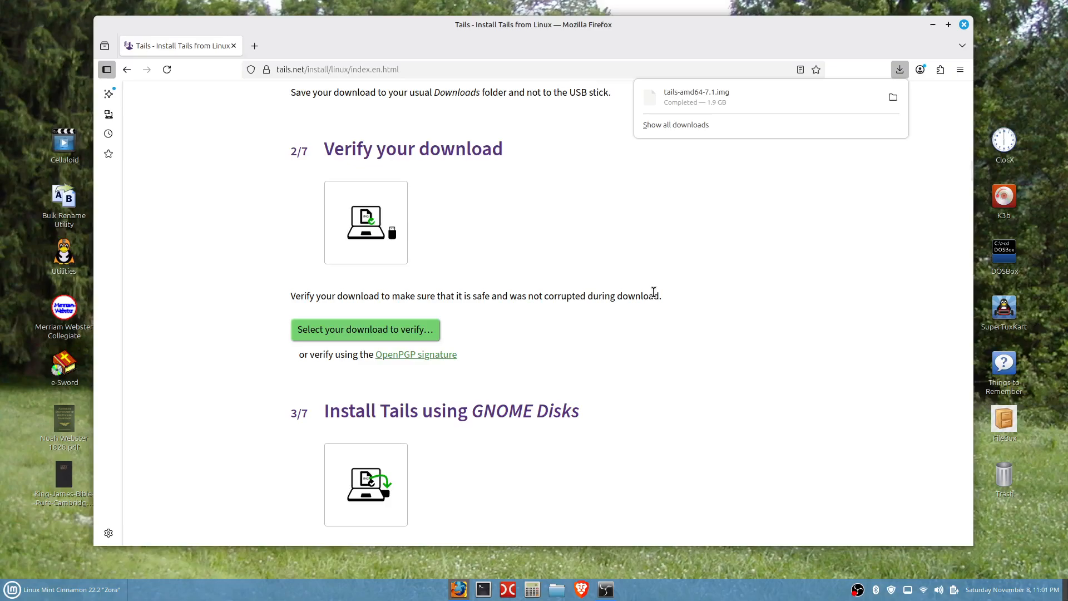
scroll(653, 294, down, 3)
scroll(654, 293, up, 1)
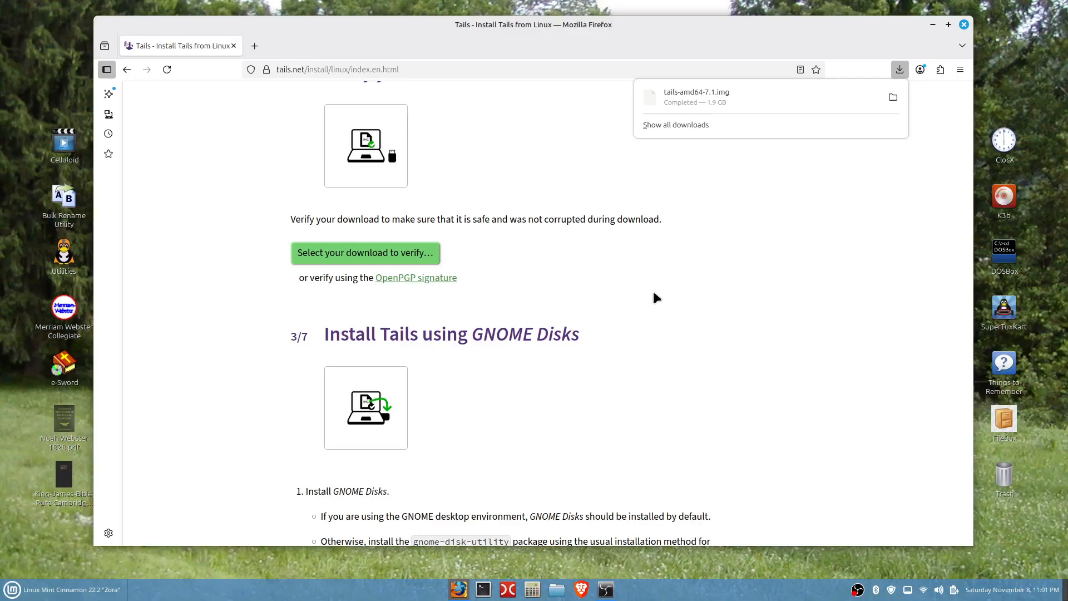
scroll(654, 297, up, 4)
scroll(654, 298, down, 3)
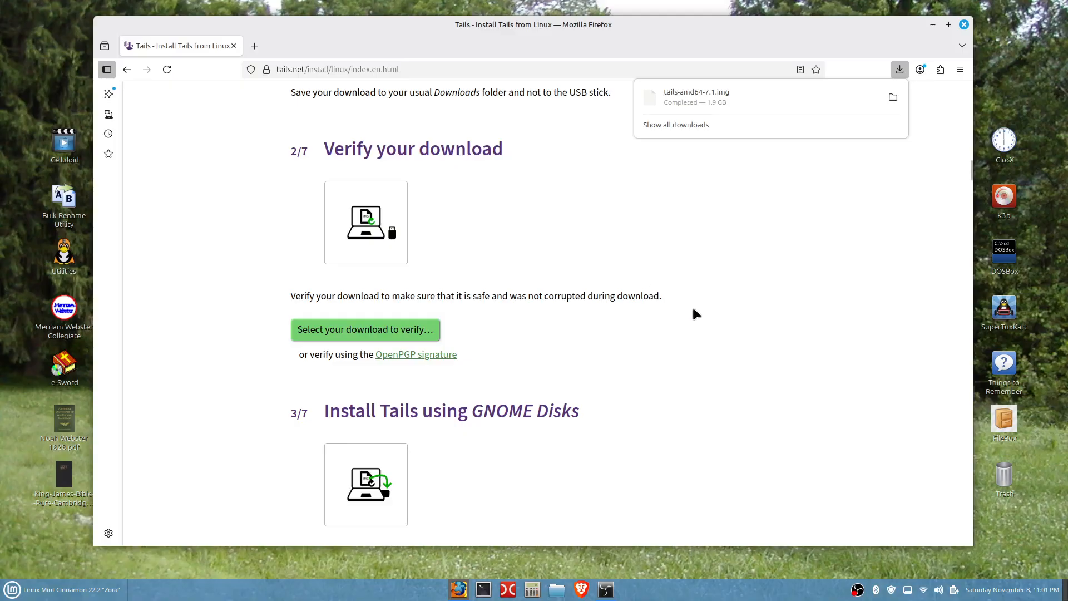
click(348, 331)
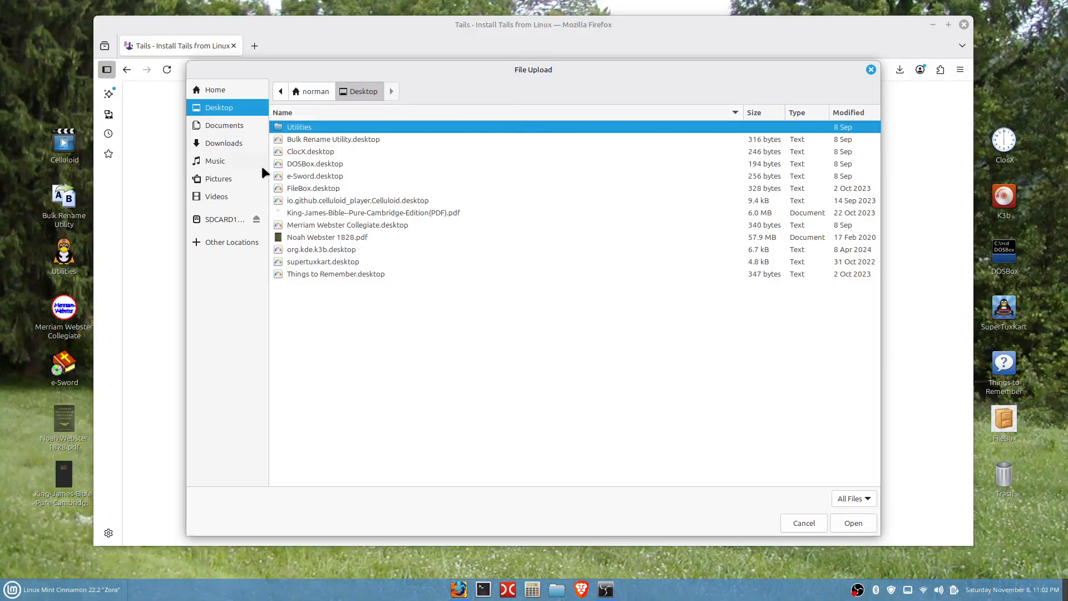
click(232, 144)
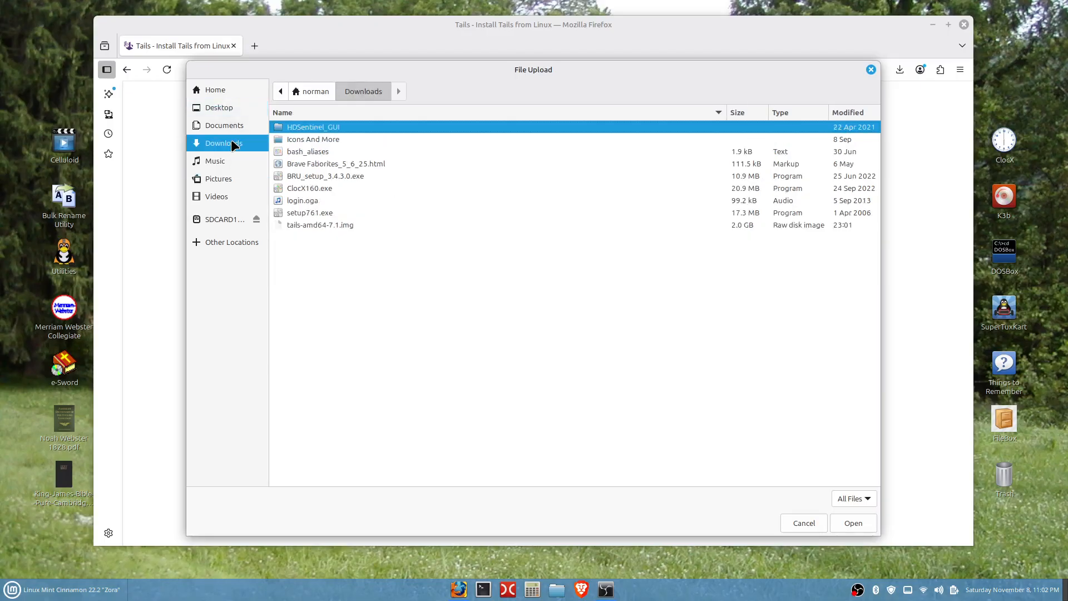
click(298, 225)
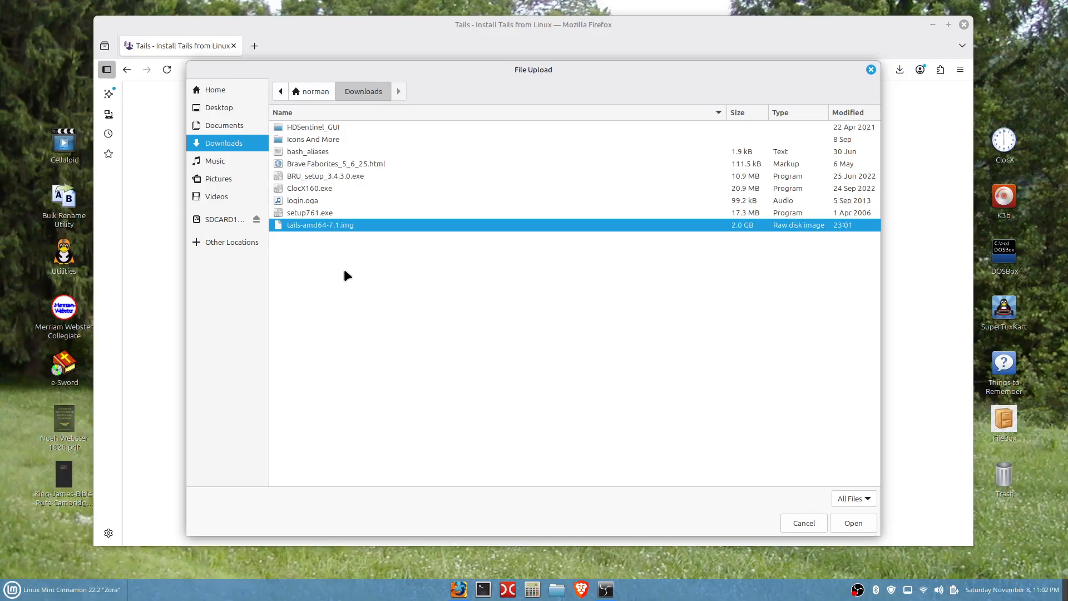
click(854, 523)
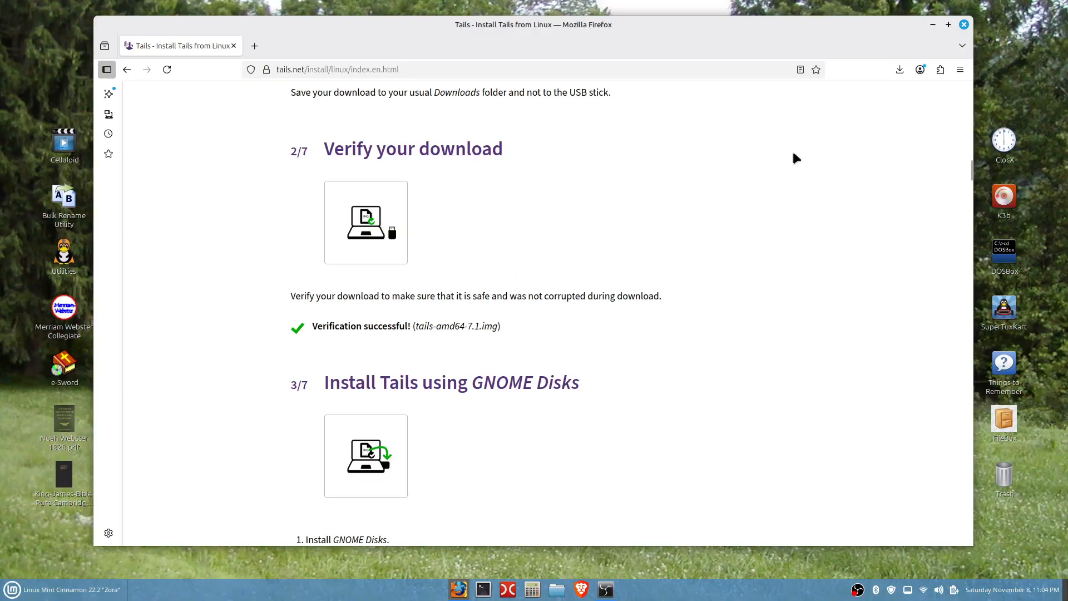
click(963, 25)
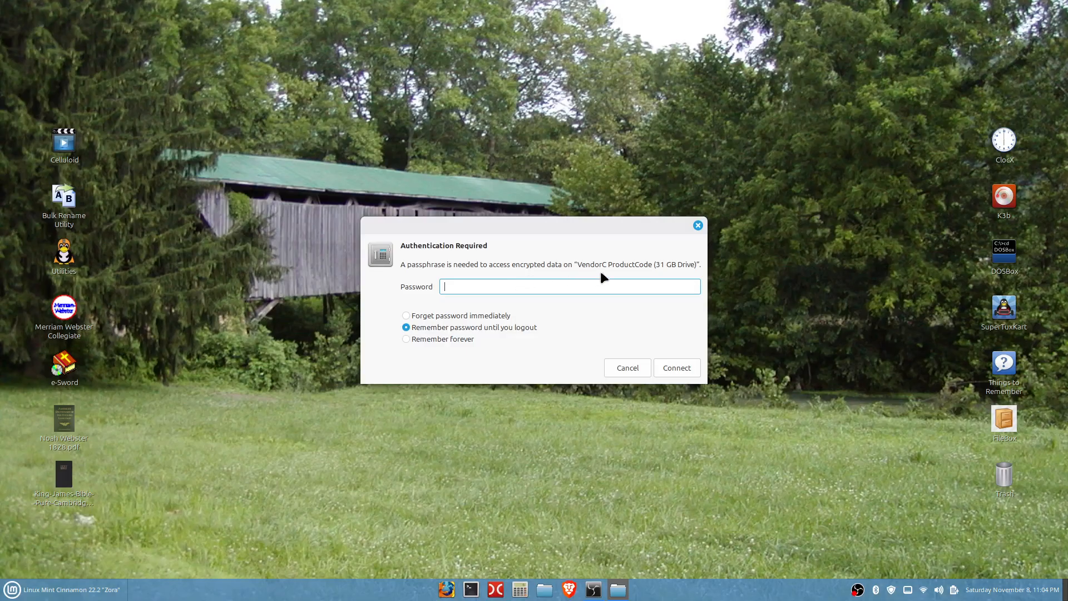
Step: Dismiss the passphrase request for the encrypted 31 GB drive and check the Downloads folder for the Tails image
click(697, 226)
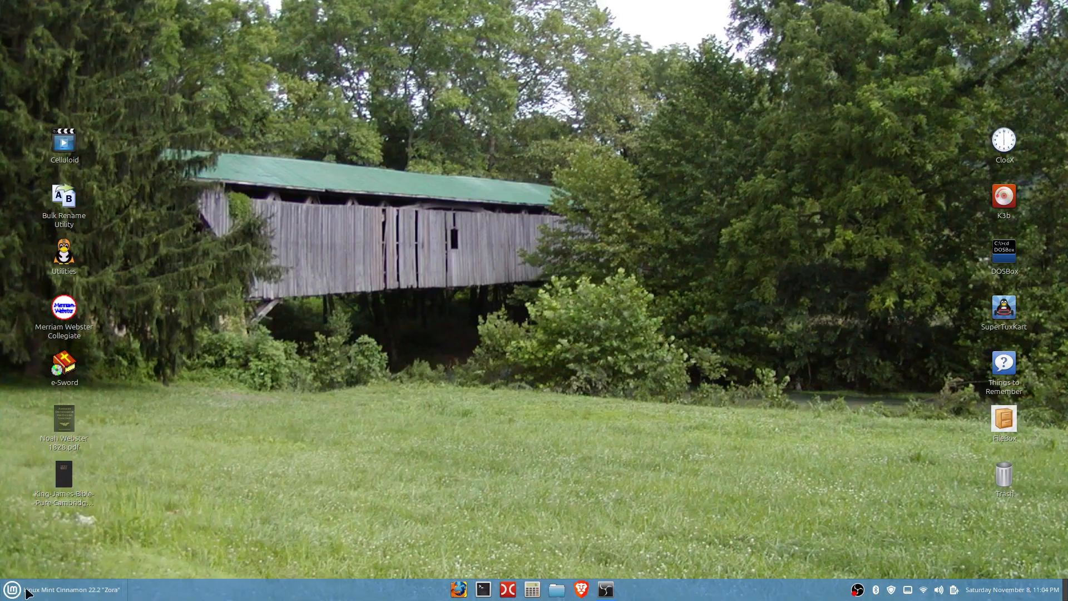
click(557, 591)
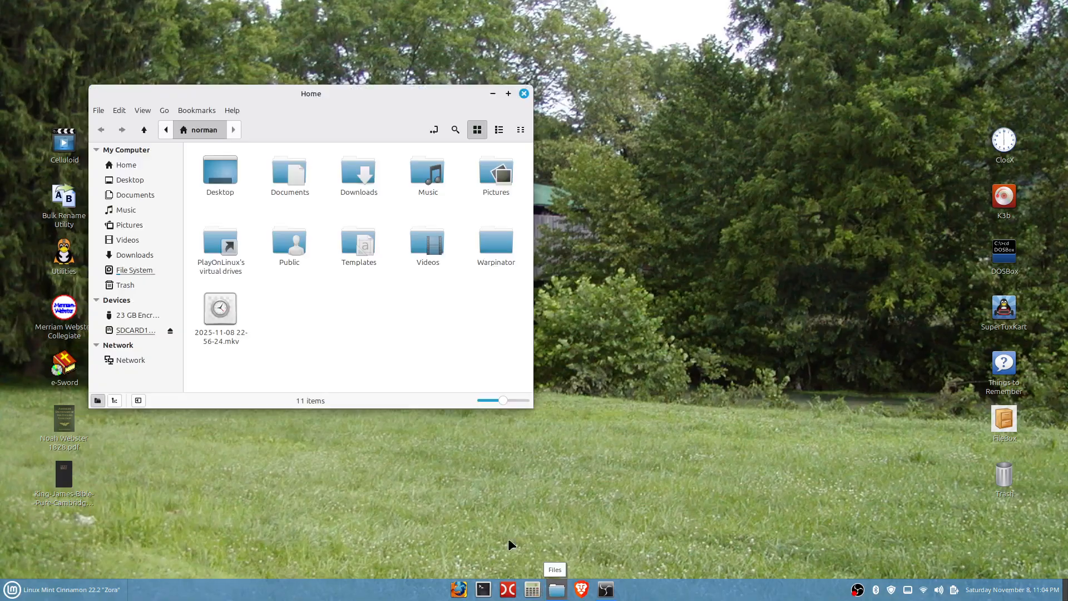
double_click(363, 181)
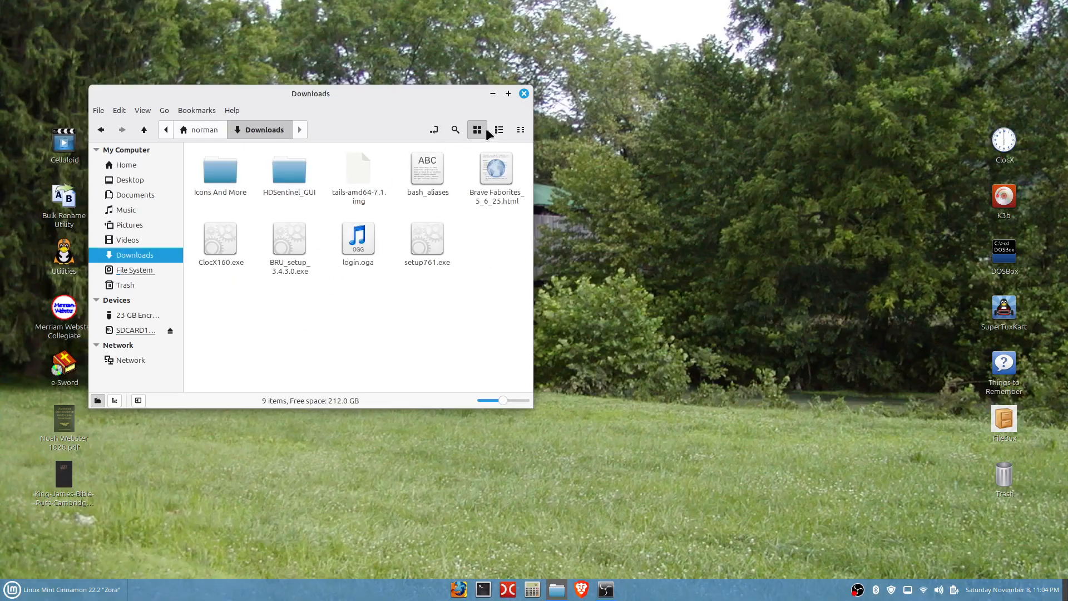
click(524, 94)
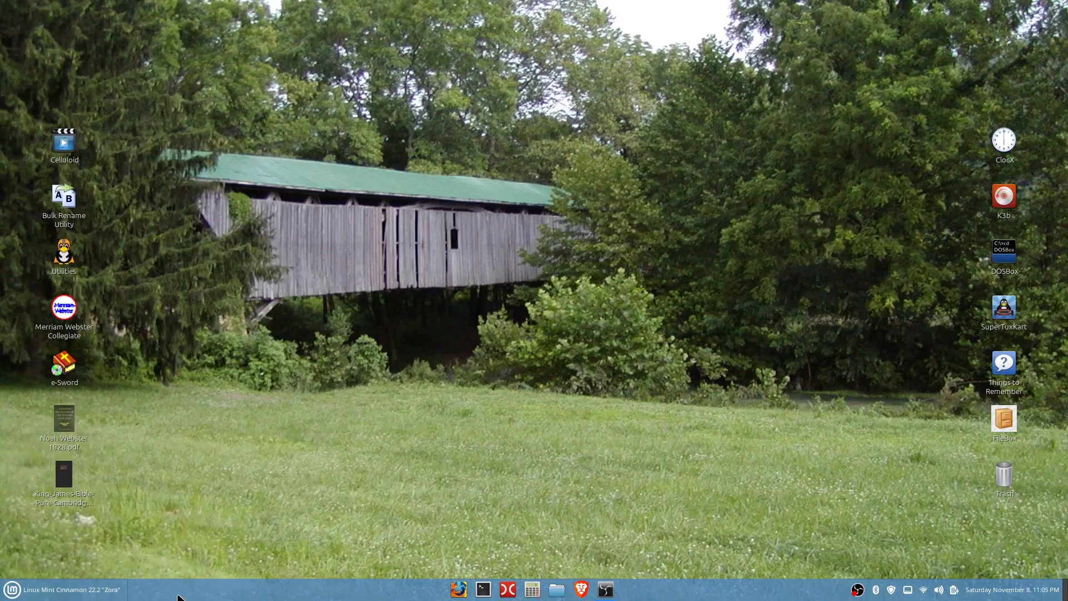
Step: Find and launch the USB Image Writer application
click(11, 591)
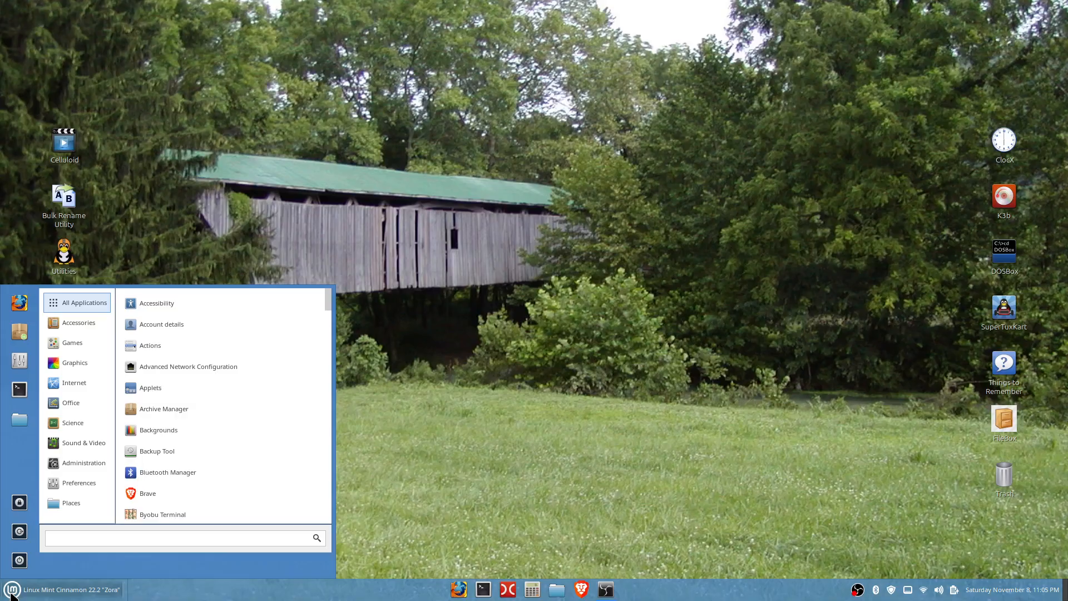
text(usb)
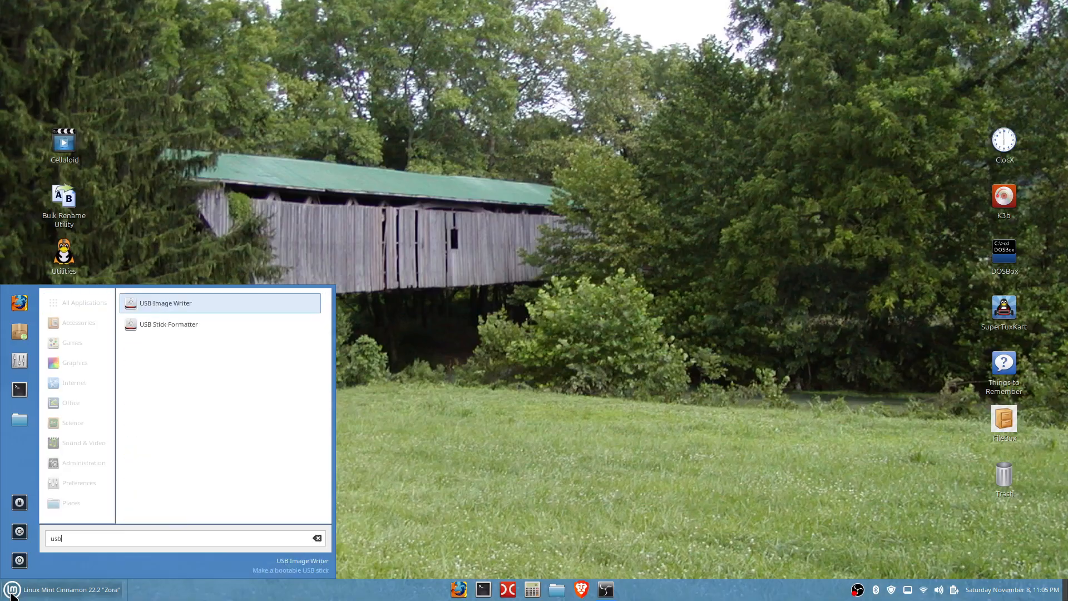
click(170, 309)
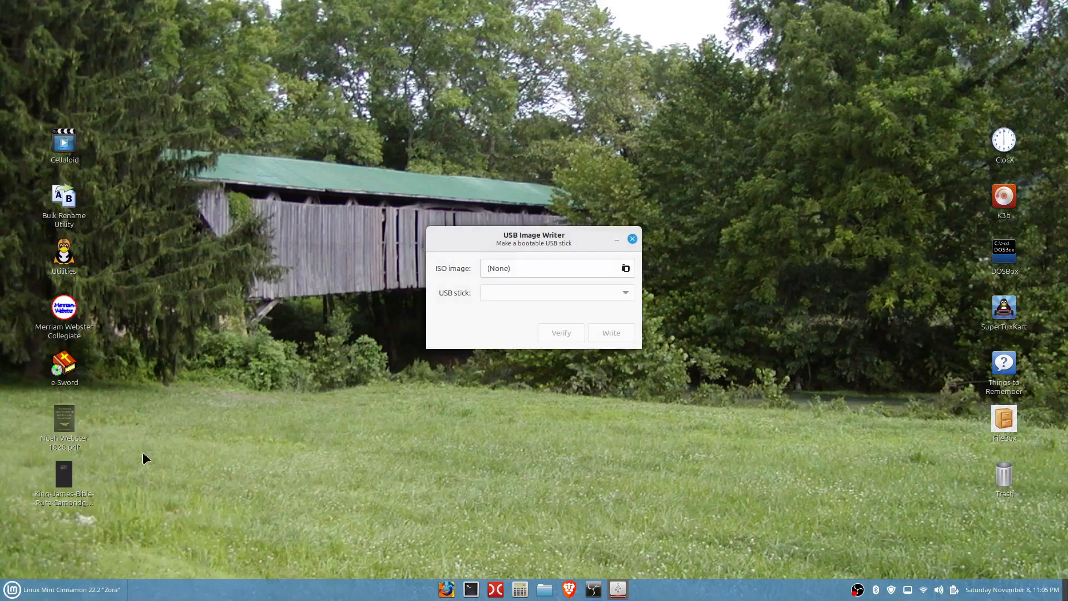
Step: Set tails-amd64-7.1.img from Downloads as the source image and VendorC ProductCode (/dev/sdb) - 31GB as the target USB stick
click(625, 270)
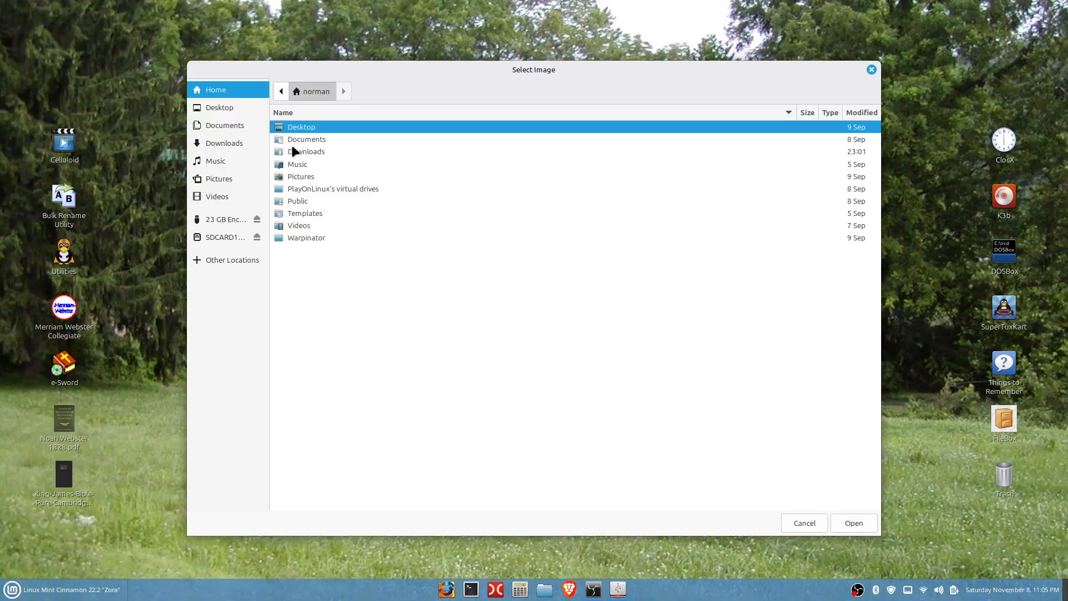
double_click(296, 150)
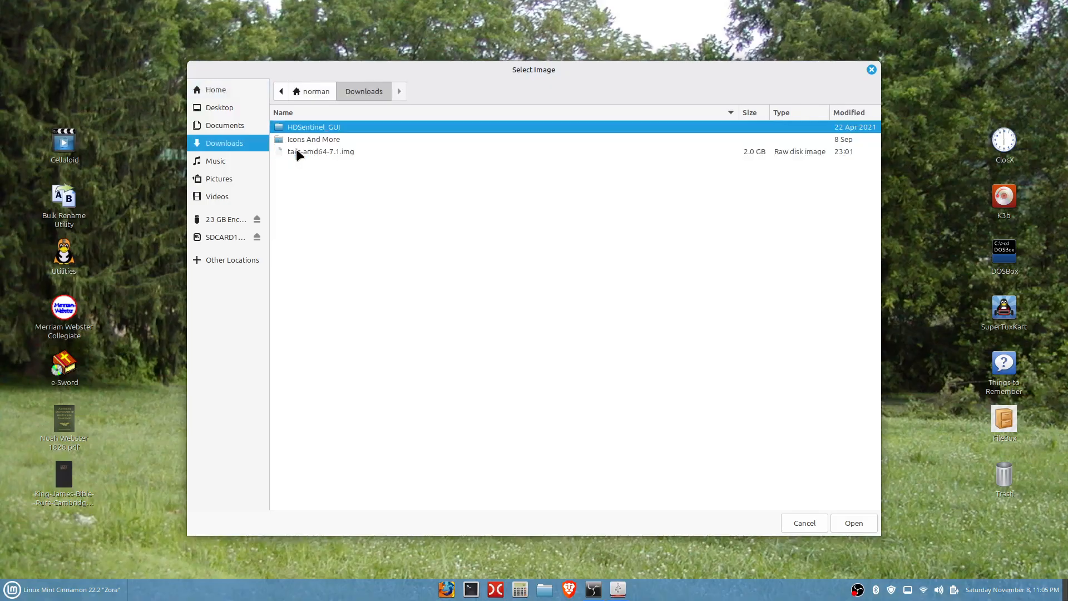
click(296, 151)
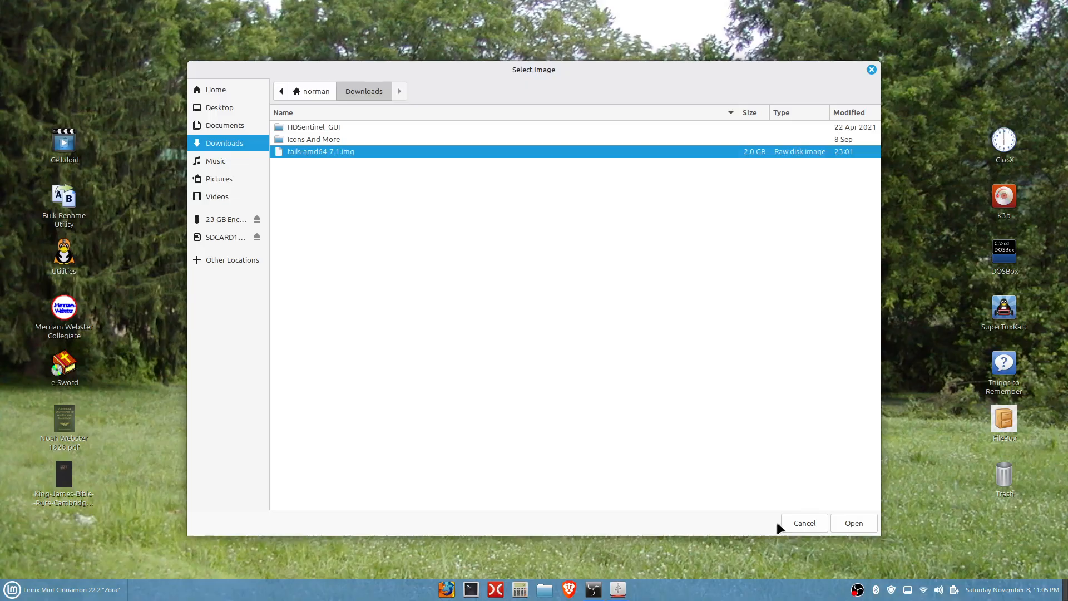
click(839, 522)
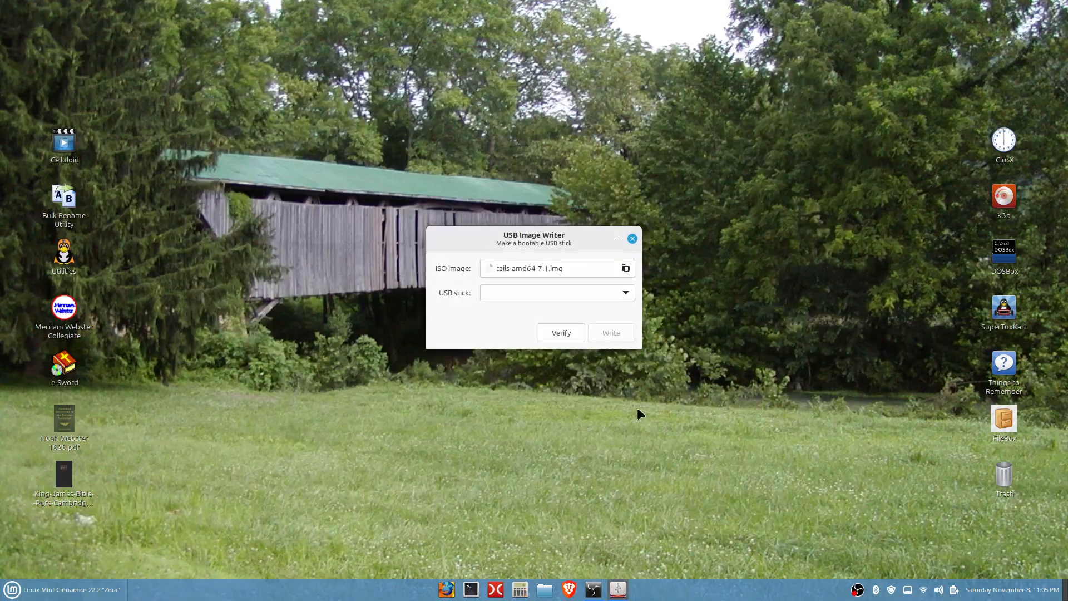
click(624, 294)
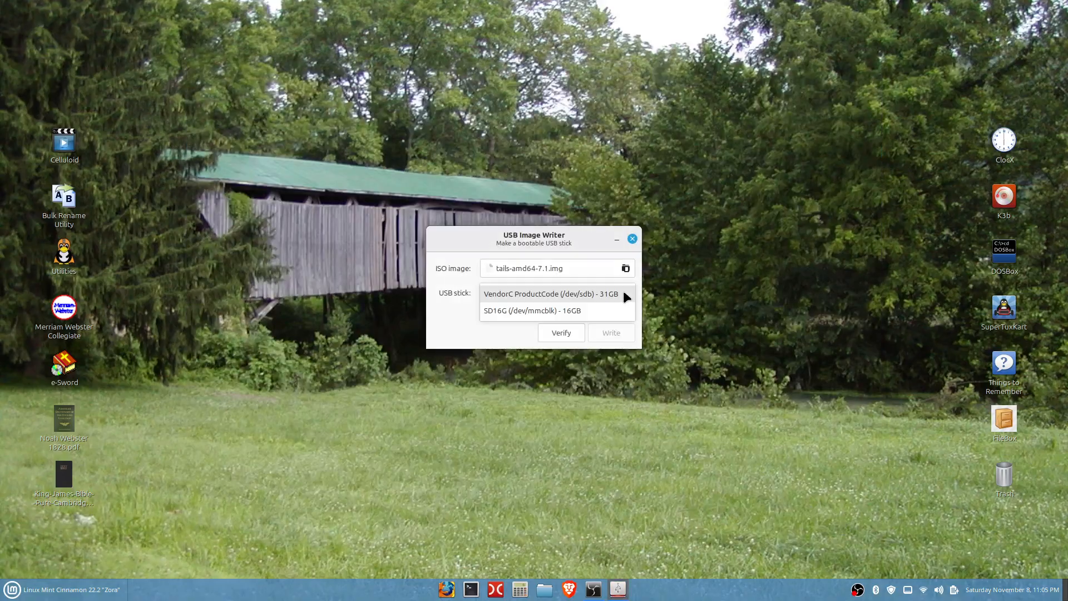
click(592, 296)
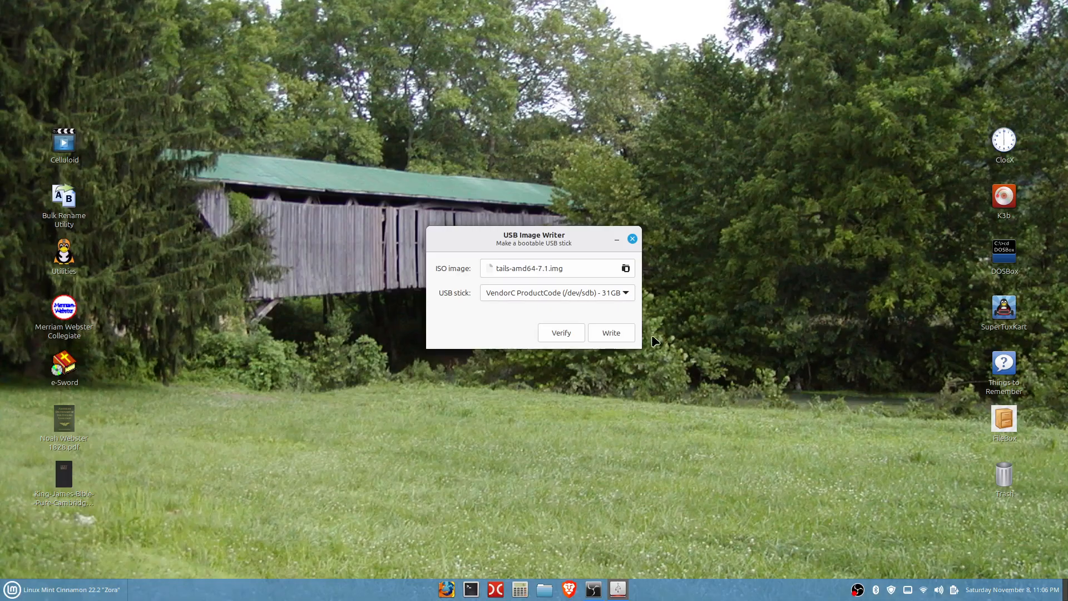
Step: Write the Tails image to the selected USB stick, authorising it with the account password, and close the image writer once writing completes
click(616, 332)
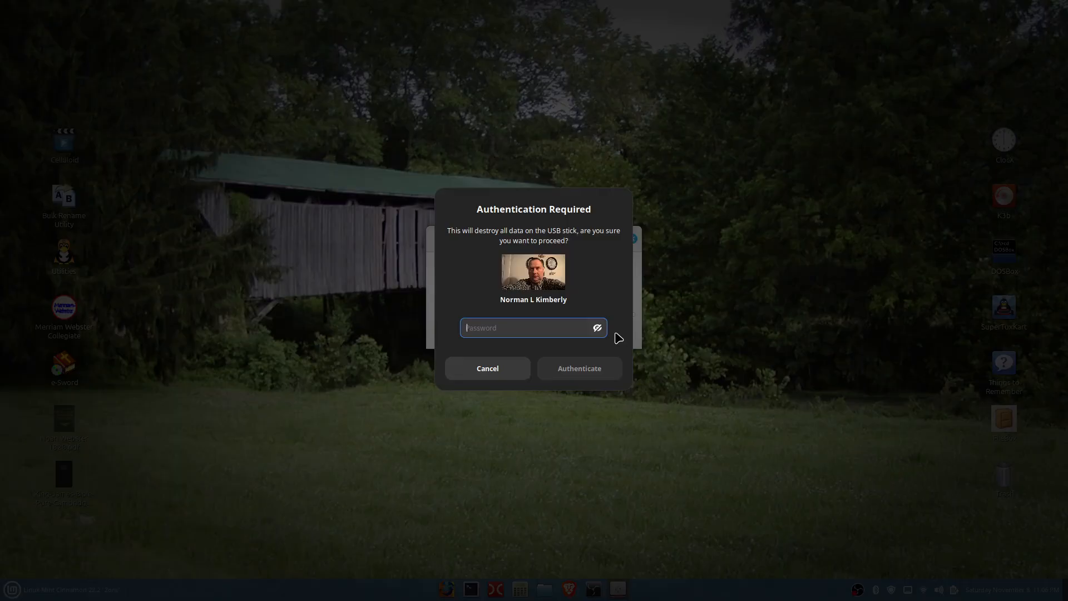
text(****)
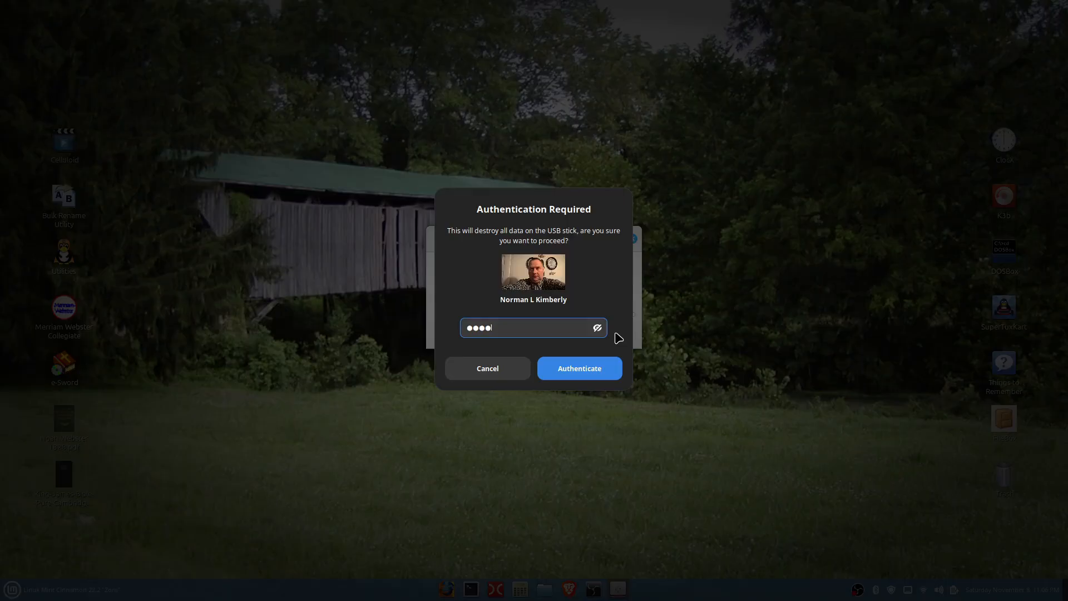
text(*)
key(BackSpace)
key(BackSpace)
key(BackSpace)
key(BackSpace)
key(BackSpace)
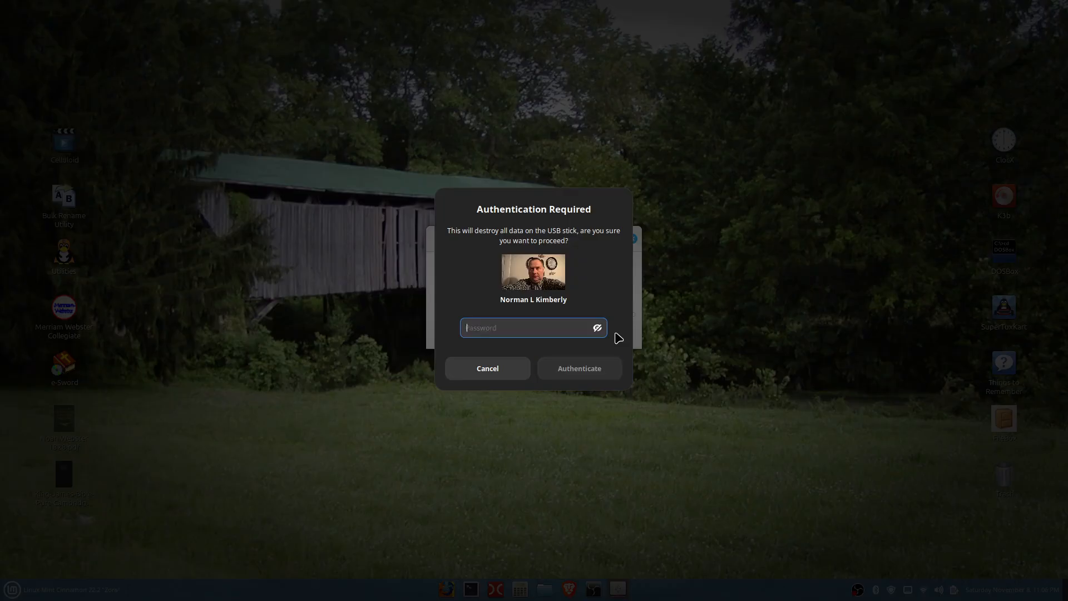
text(*********)
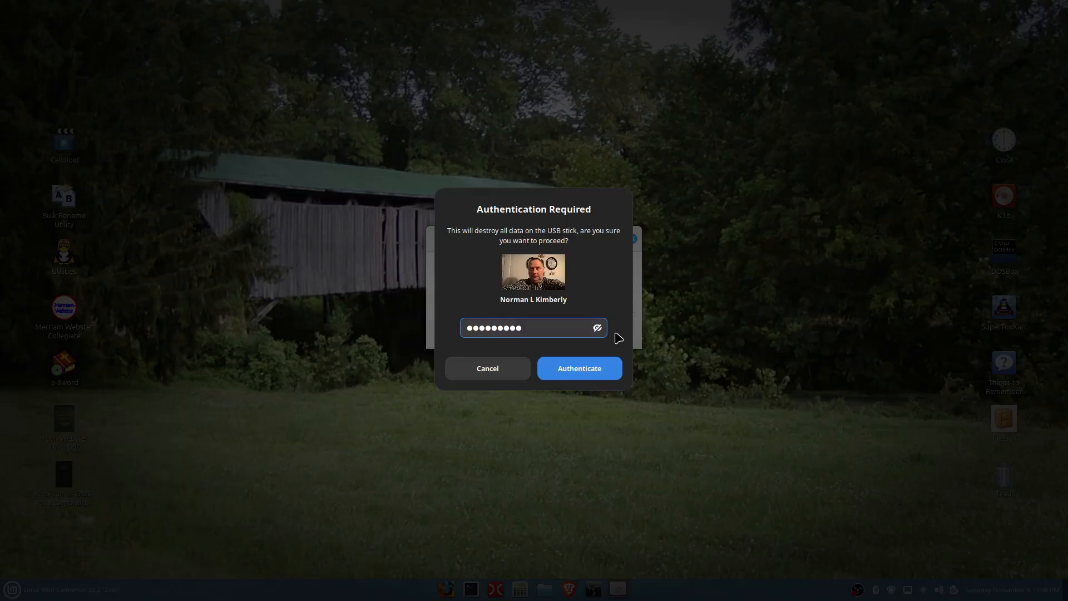
key(Return)
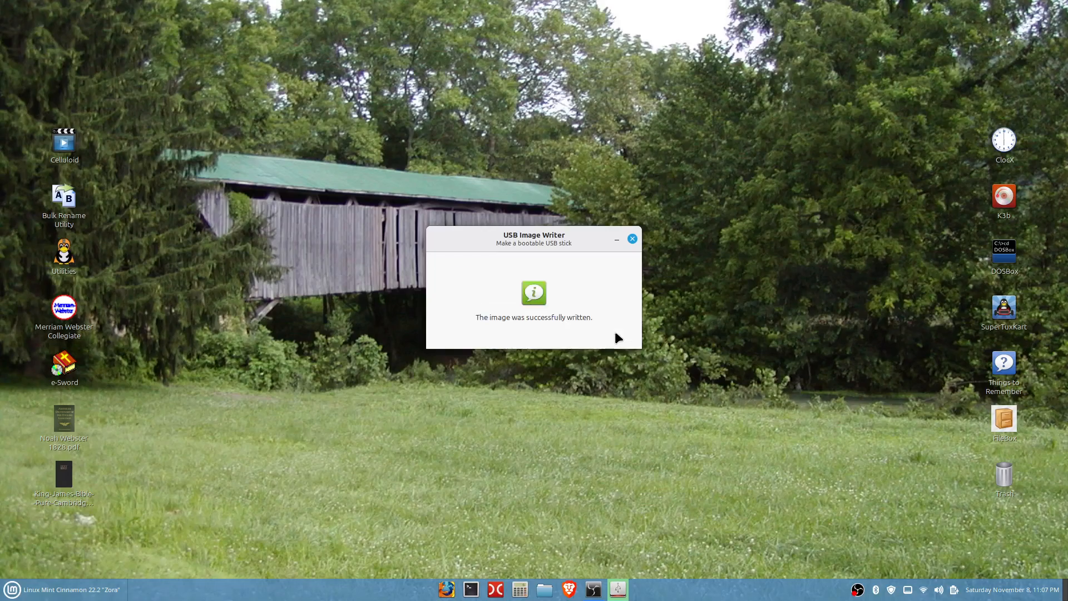
click(632, 239)
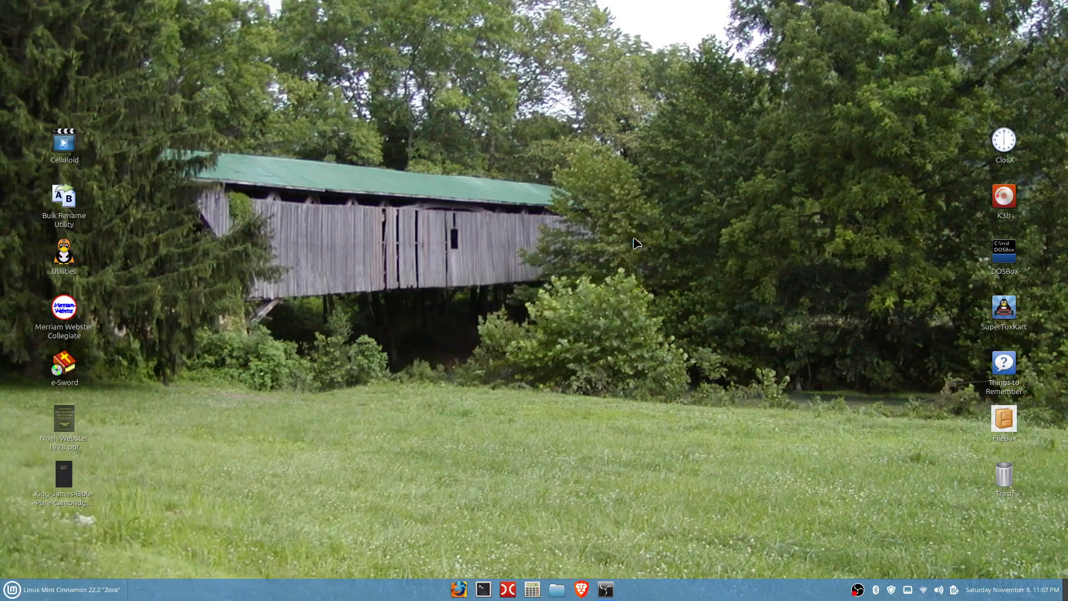